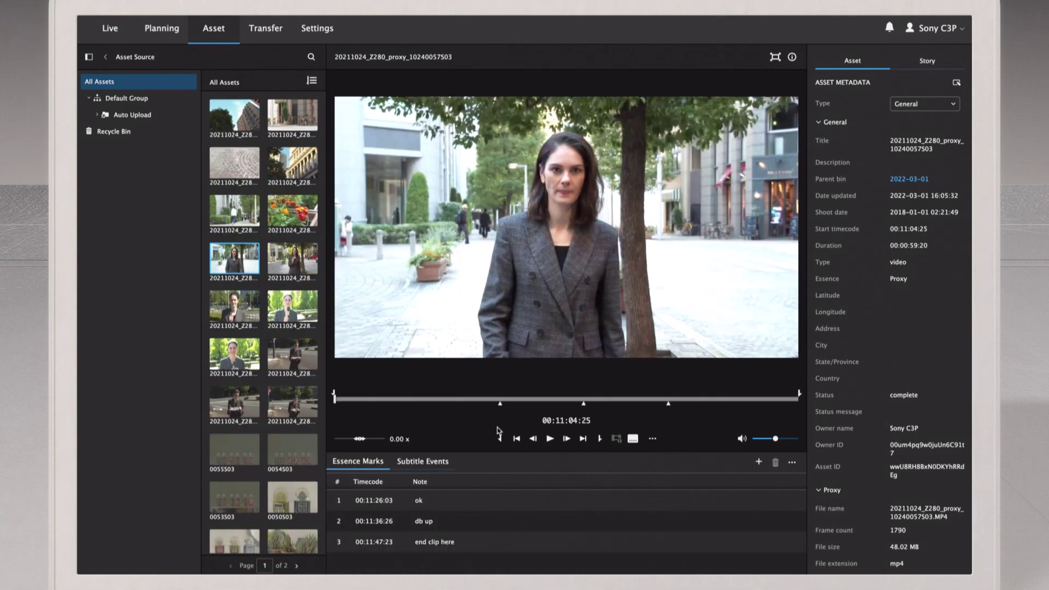
Play the clip and jump to its three essence marks: ok, db up, and end clip here.
left_click(549, 439)
left_click(346, 501)
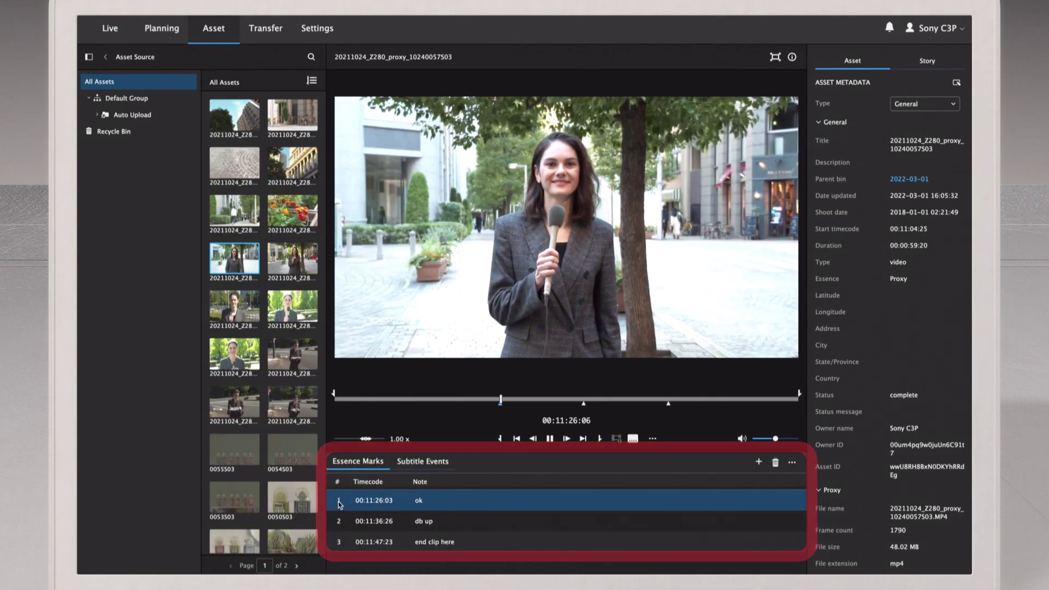
left_click(340, 521)
left_click(338, 543)
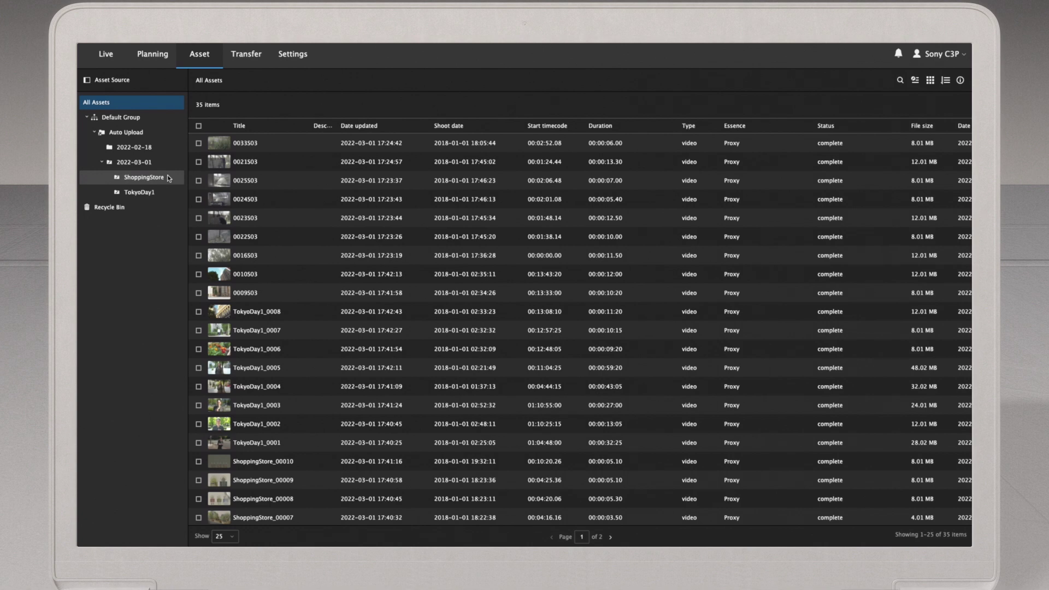
Show the ShoppingStore bin's clips, then the eight clips in the TokyoDay1 bin.
left_click(144, 177)
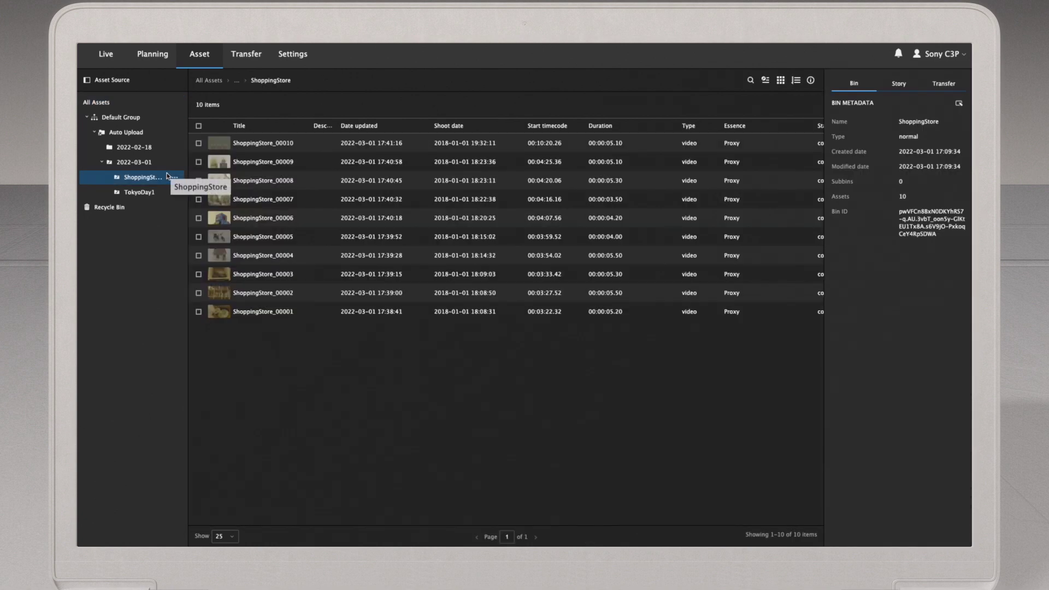
left_click(139, 192)
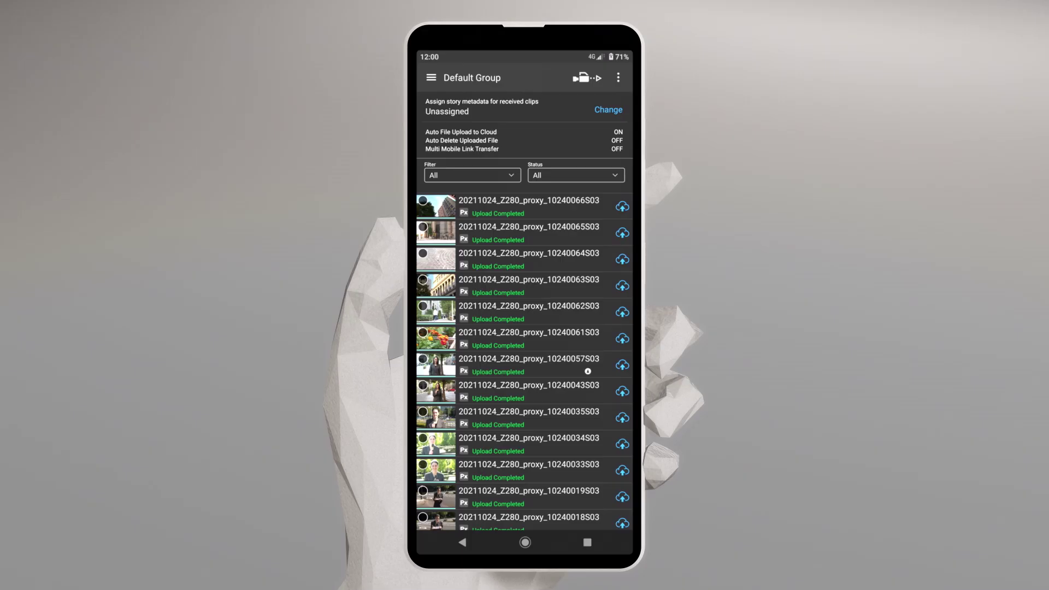
Reach the Story Metadata List from the app's navigation menu.
left_click(432, 77)
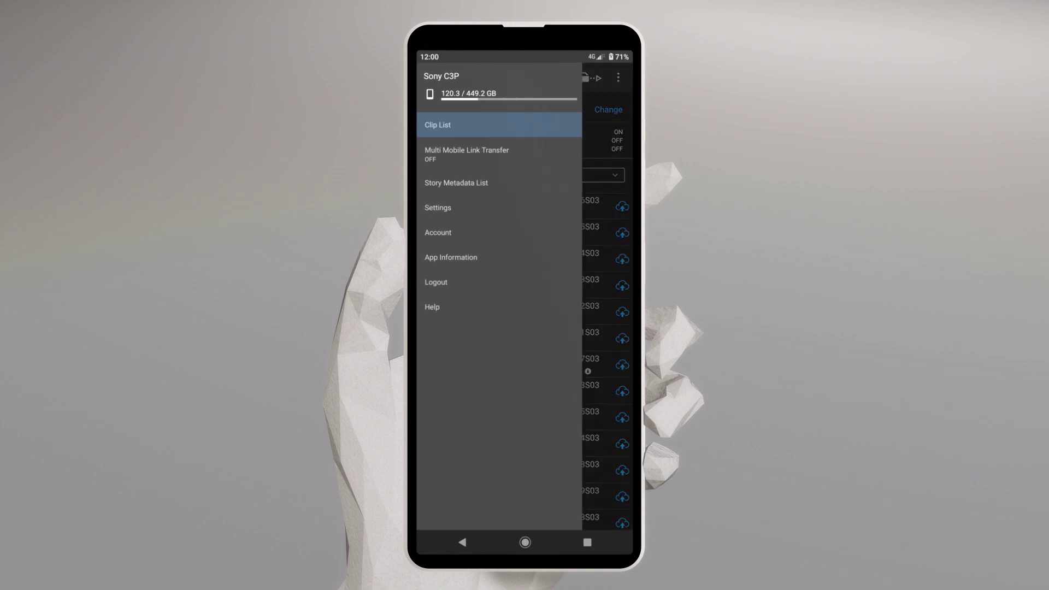
left_click(457, 183)
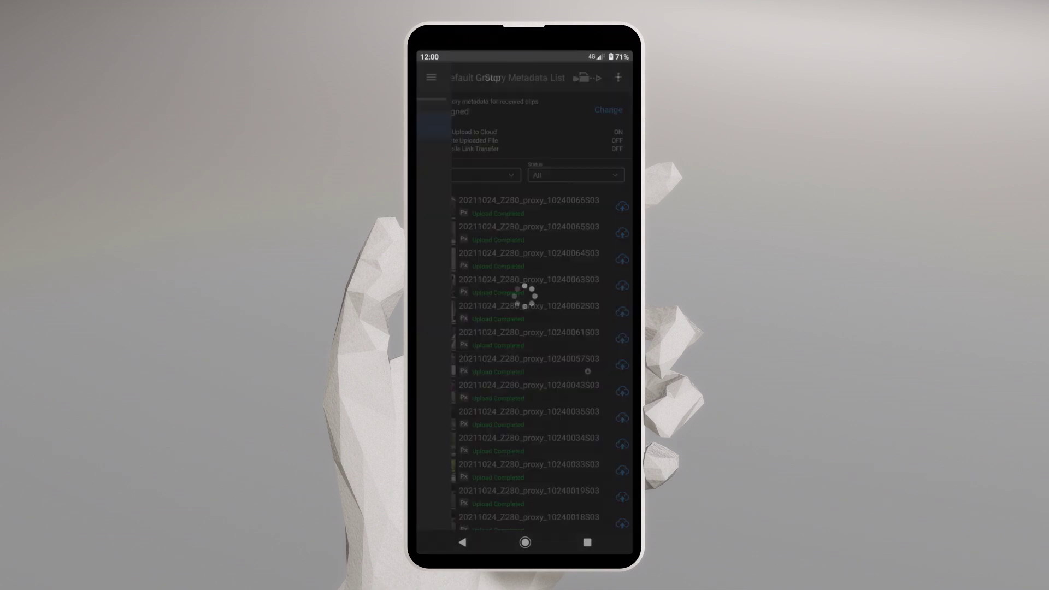
left_click(618, 77)
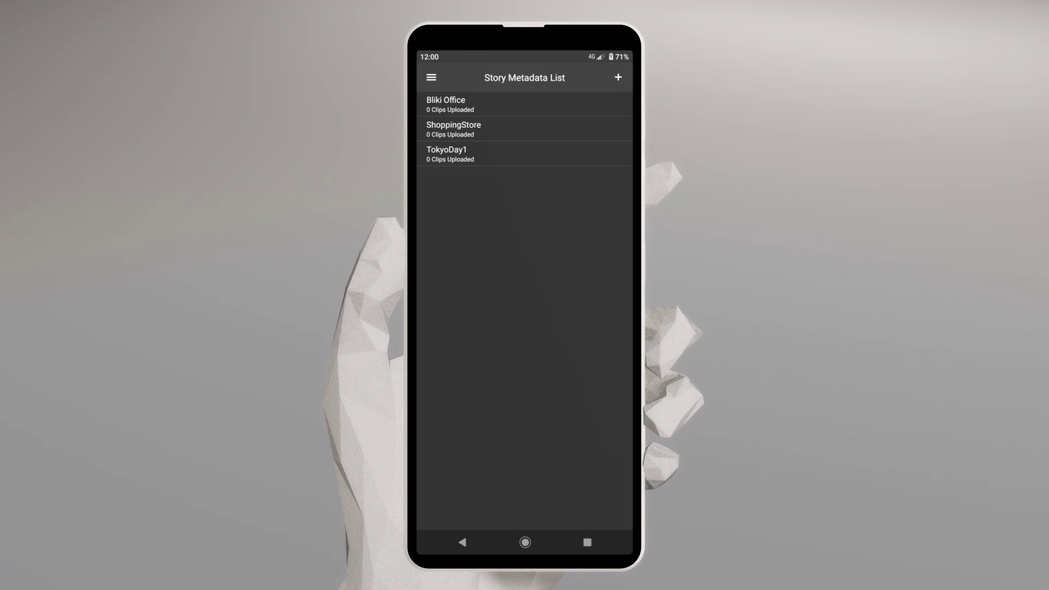
Delete the Bliki Office story and open ShoppingStore's story metadata.
left_click_drag(493, 102, 435, 98)
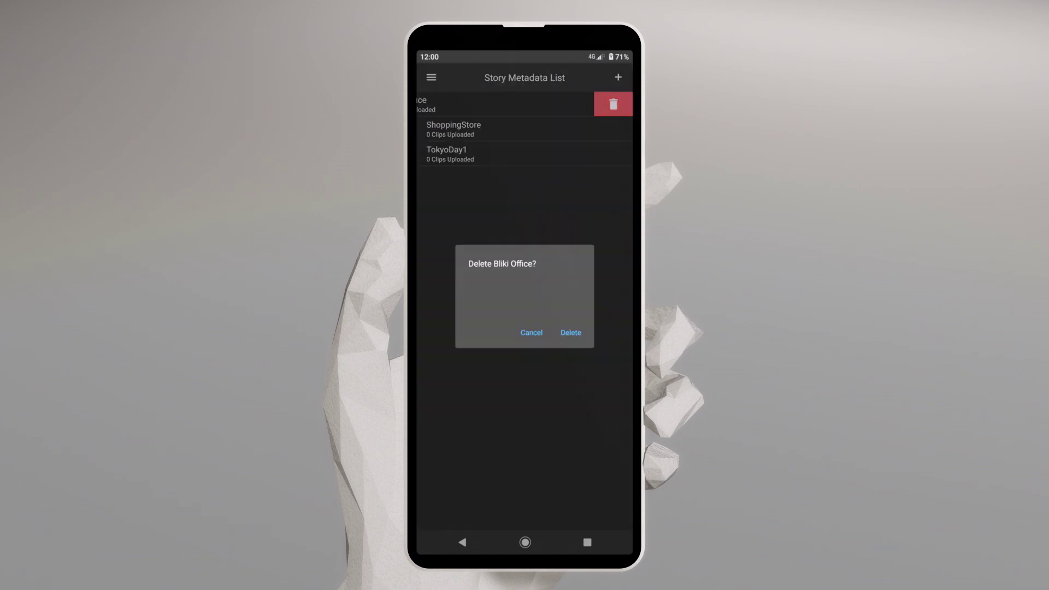
left_click(570, 332)
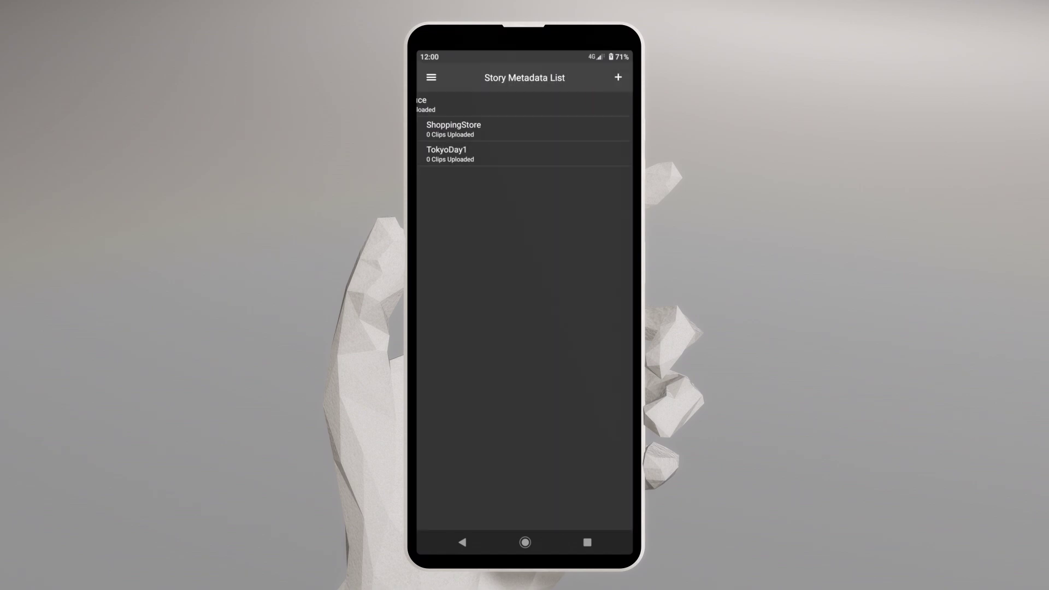
left_click(453, 104)
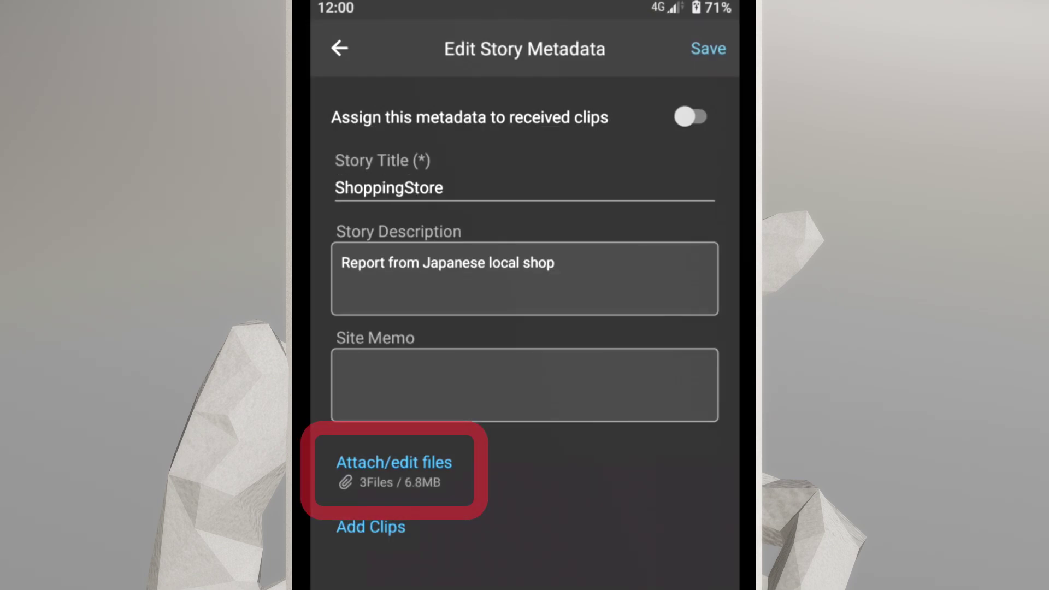
View ShoppingStore's attached files on the phone and reveal deletion for DSC_2521.JPG.
left_click(386, 472)
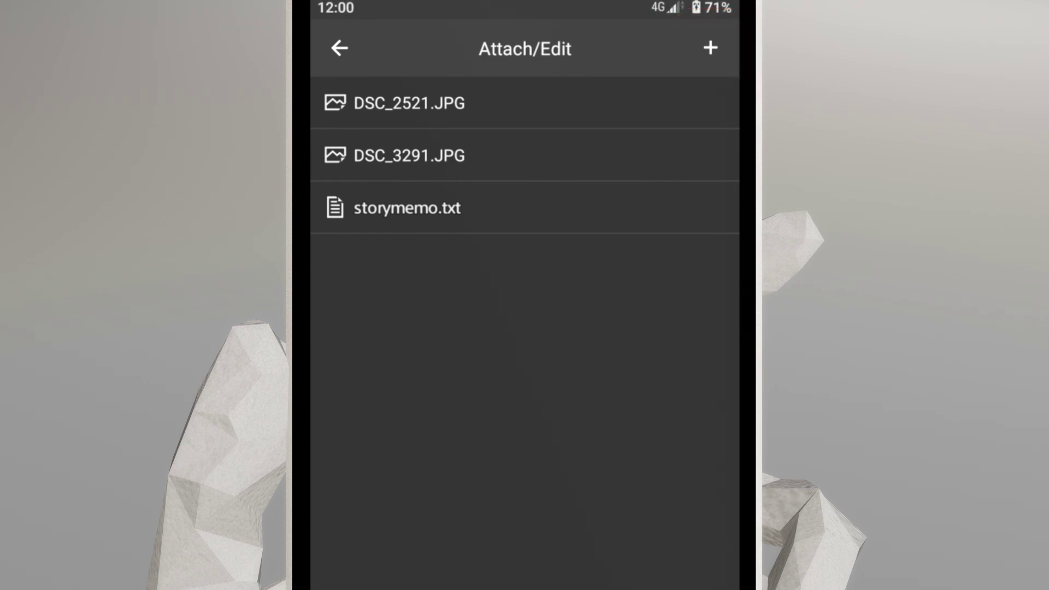
left_click_drag(457, 101, 374, 101)
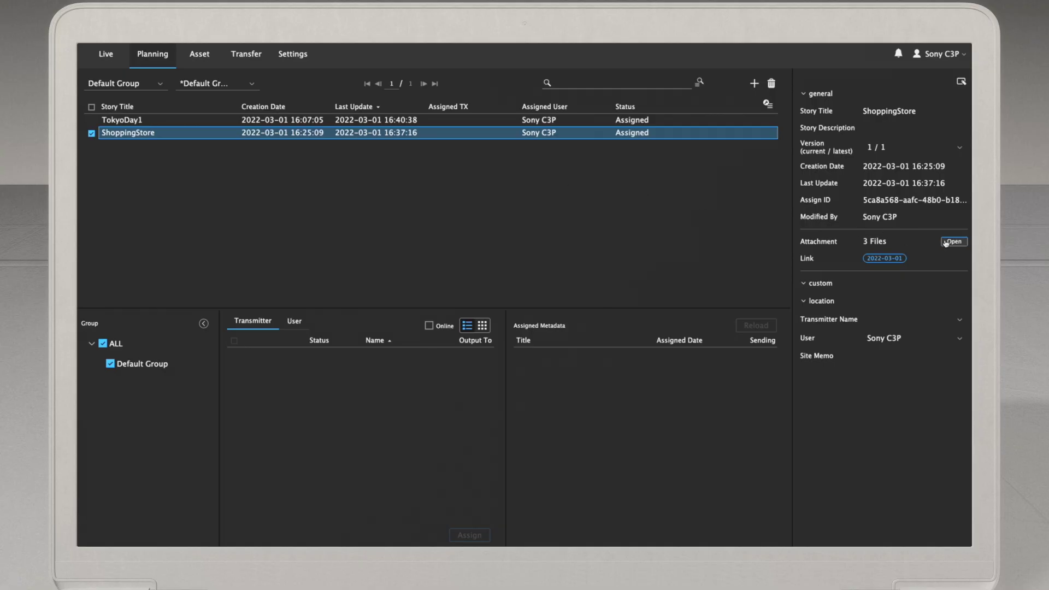
On the web, download the DSC_2521.JPG attachment from the ShoppingStore story.
left_click(952, 241)
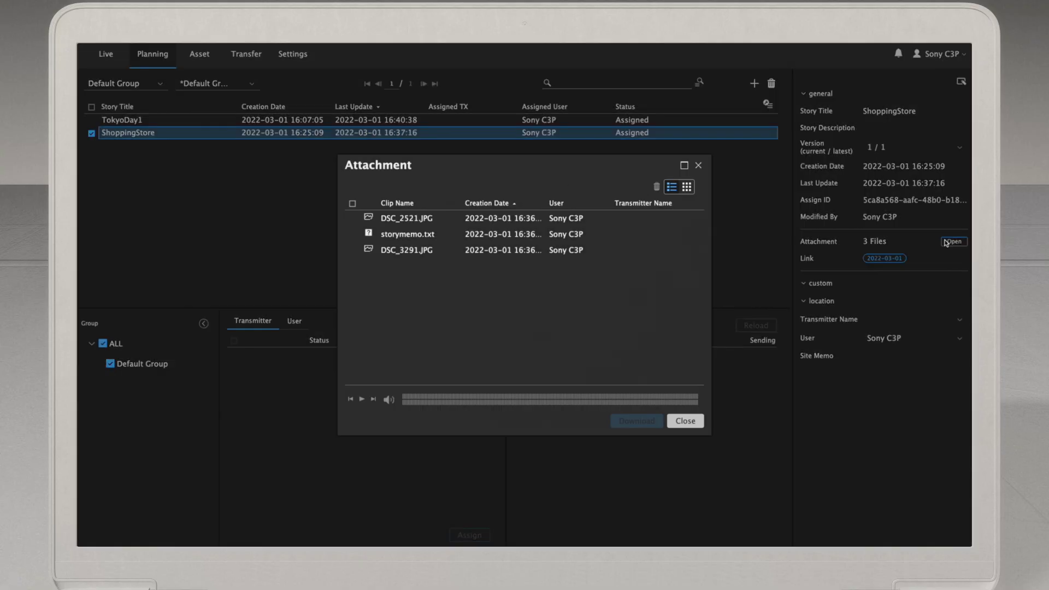
left_click(353, 219)
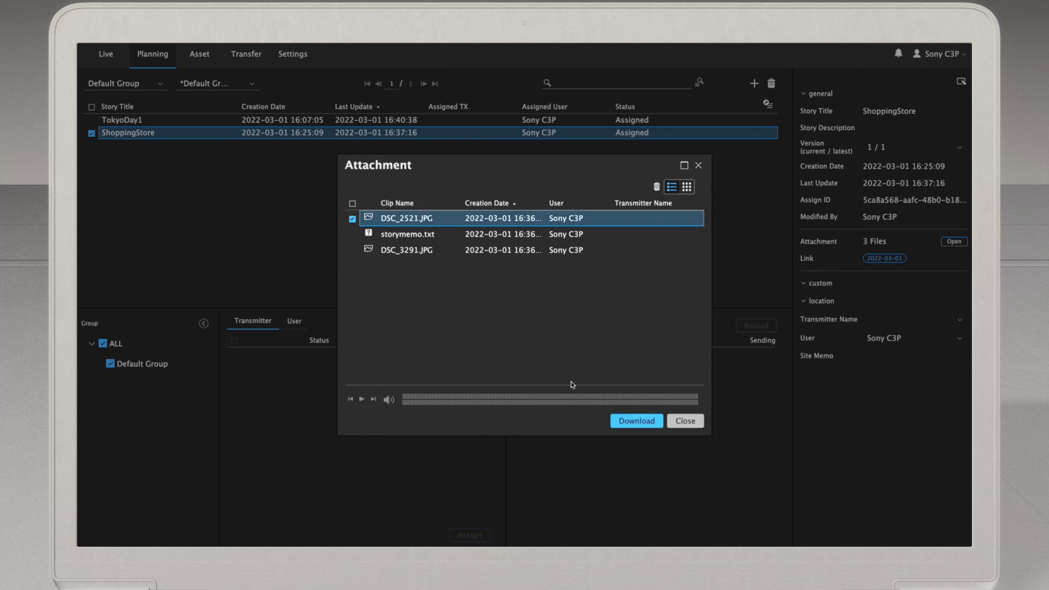
left_click(638, 422)
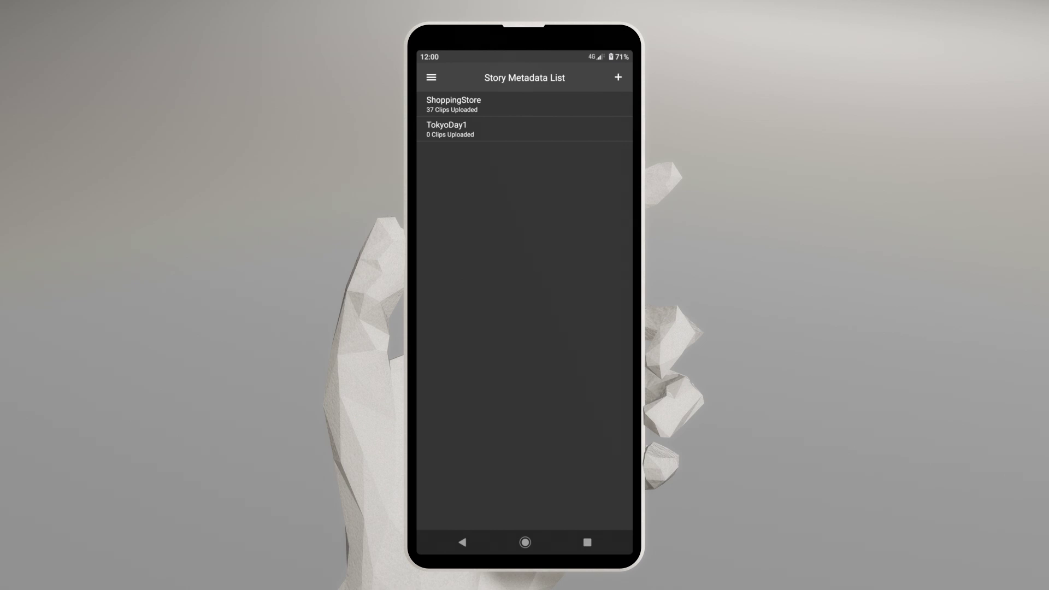
Open the TokyoDay1 story and begin adding clips to it.
left_click(447, 129)
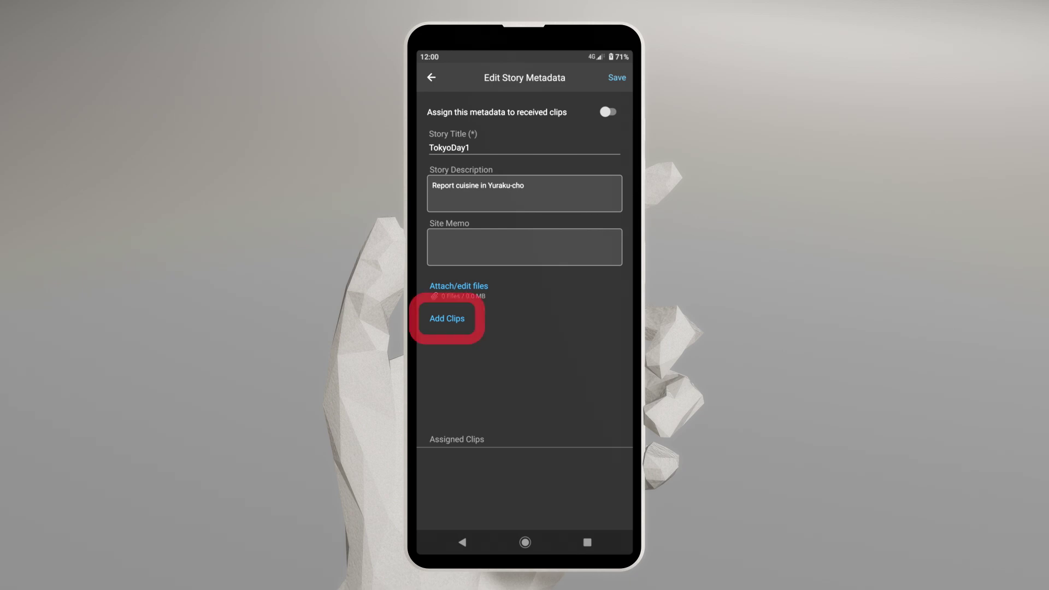
left_click(447, 318)
Add clips 10240057S03, 10240043S03, 10240034S03, 10240033S03 and 10240018S03 to TokyoDay1.
left_click(423, 298)
left_click(424, 323)
left_click(423, 377)
left_click(423, 404)
left_click(424, 456)
left_click(524, 513)
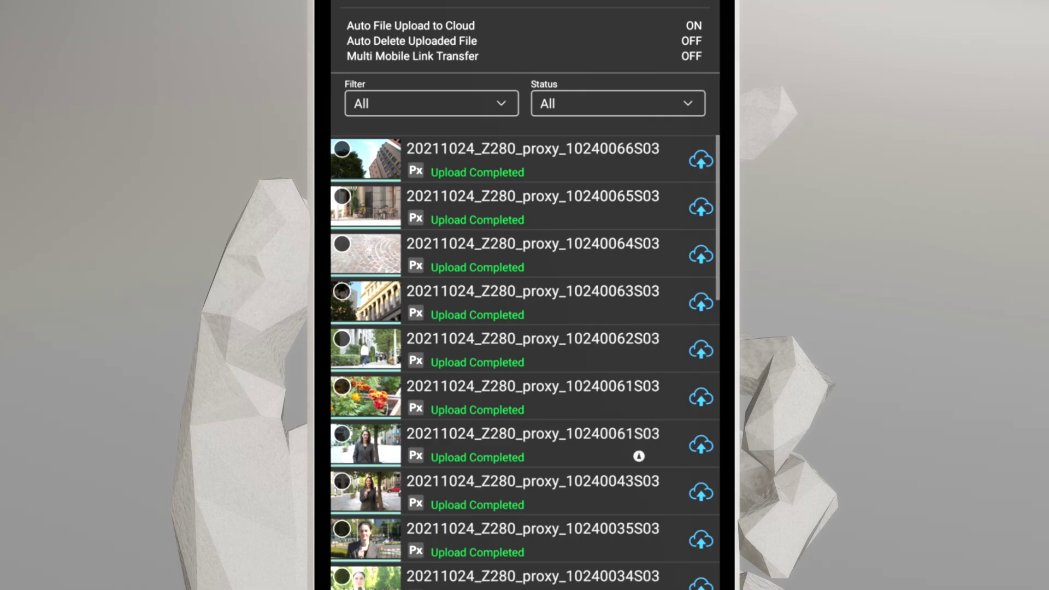
Filter the clip list to the TokyoDay1 story.
left_click(428, 103)
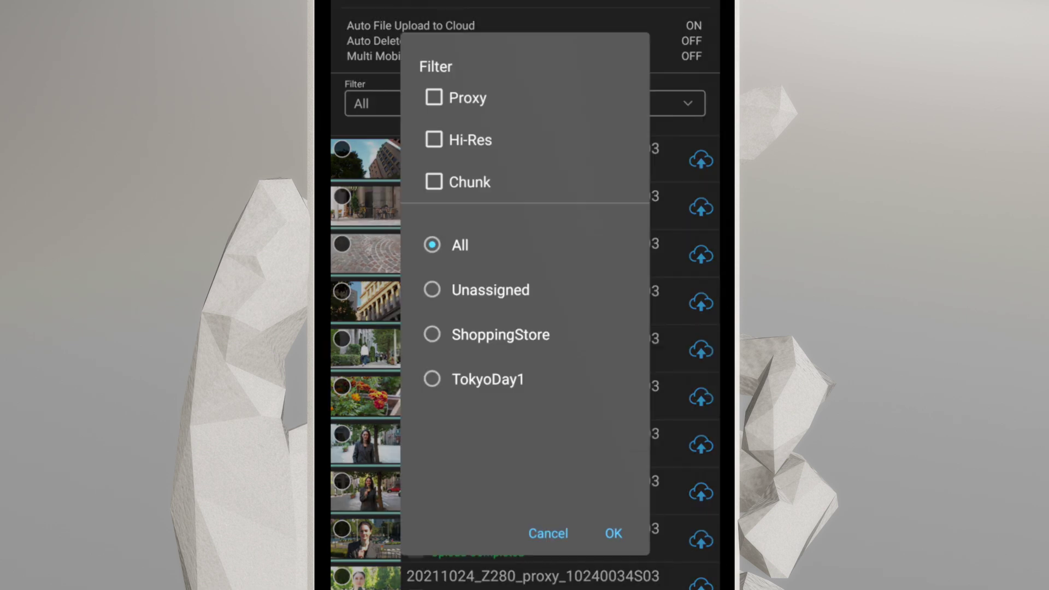
left_click(487, 379)
left_click(614, 533)
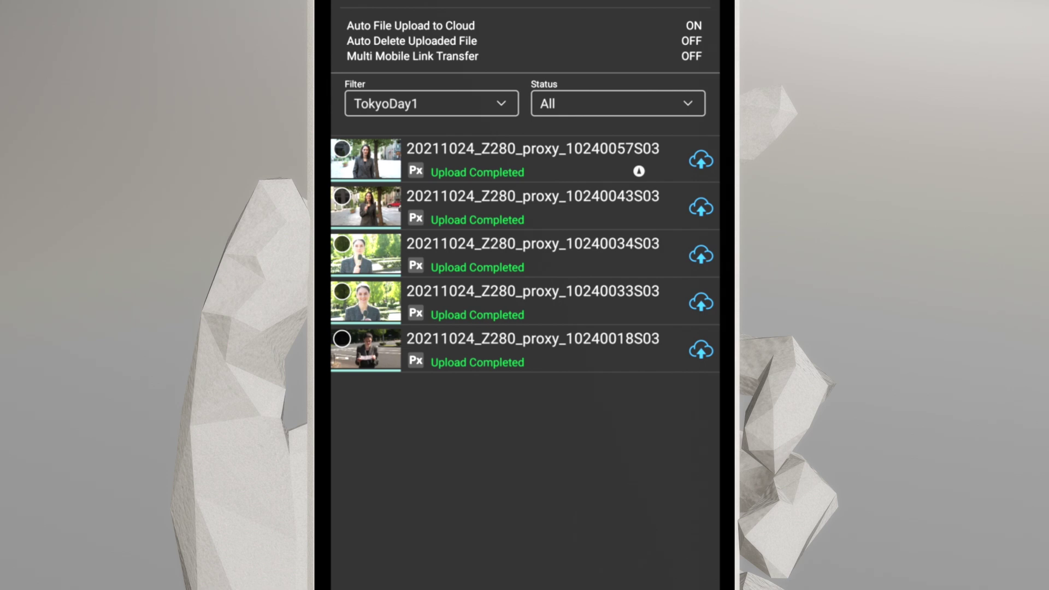
Set the status filter to With essence mark, leaving only clip 10240057S03.
left_click(611, 102)
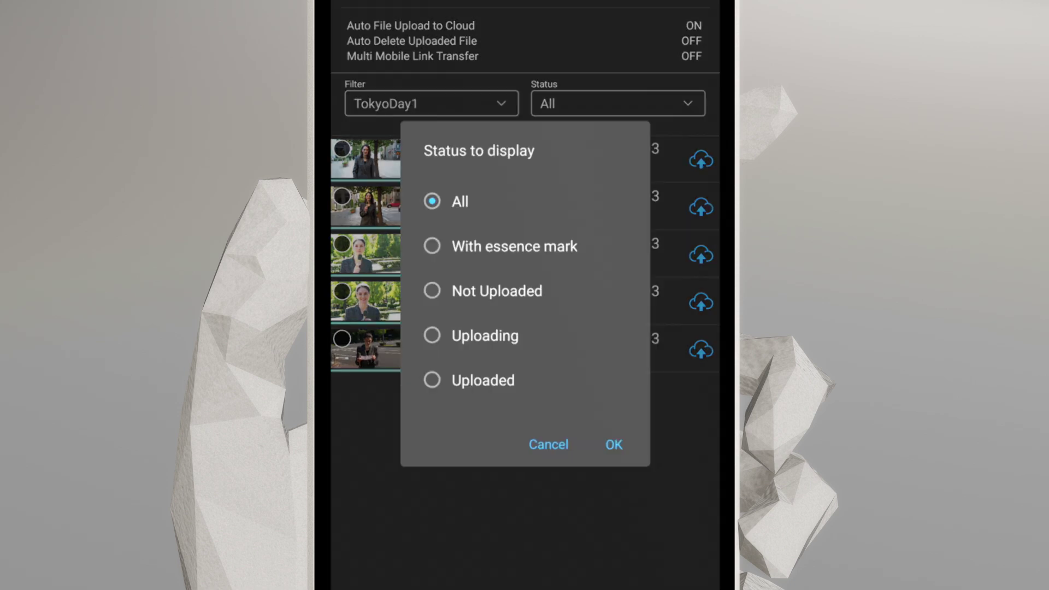
left_click(492, 246)
left_click(614, 444)
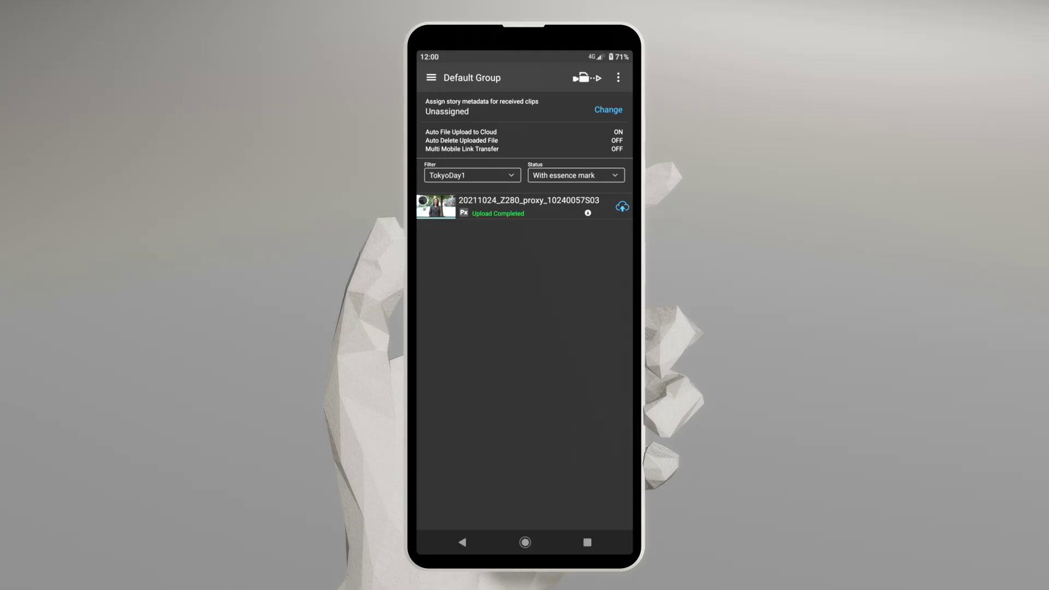